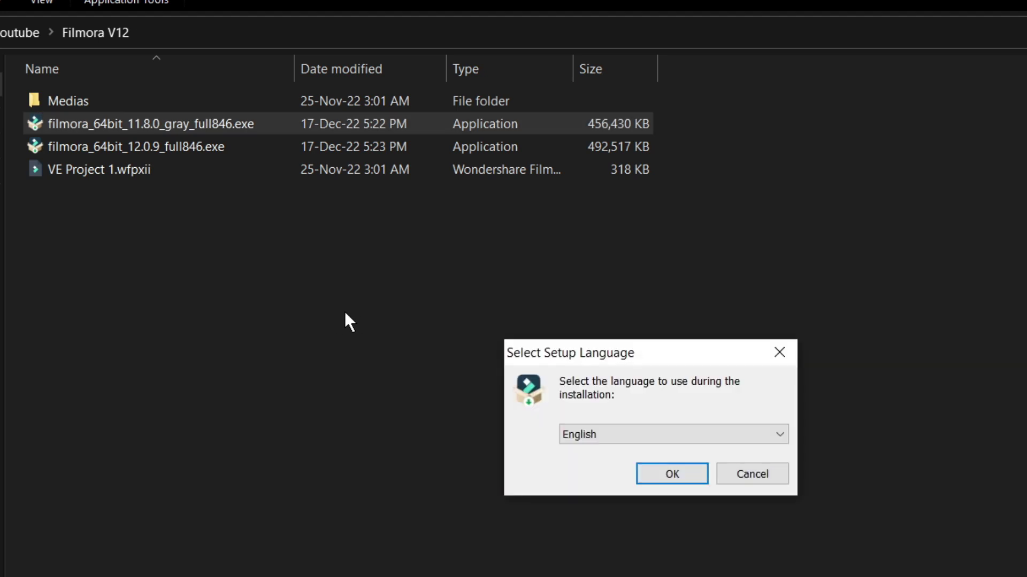
# Confirm English as the setup language and open the Wondershare Filmora installation folder
pyautogui.click(691, 474)
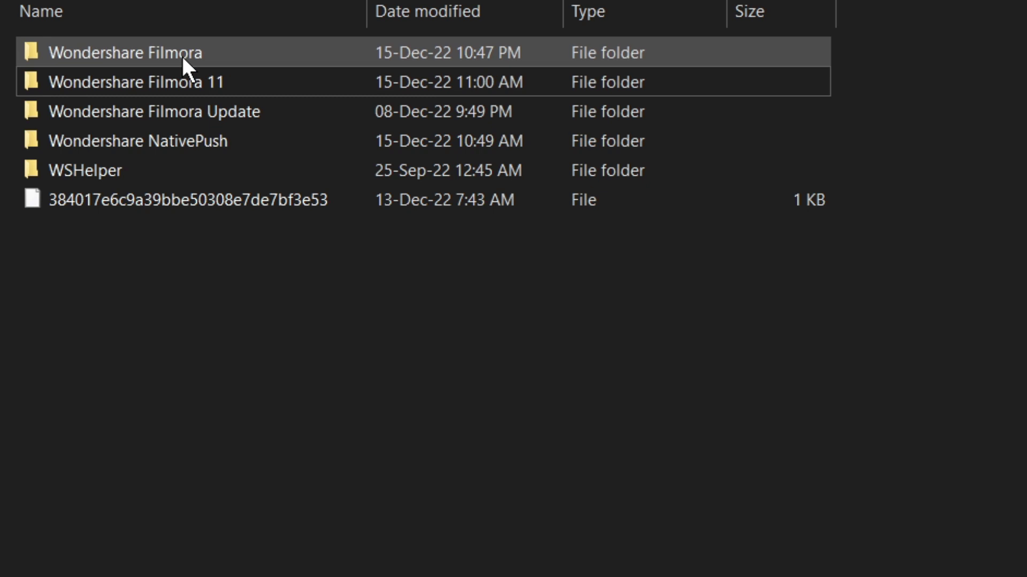
pyautogui.doubleClick(182, 56)
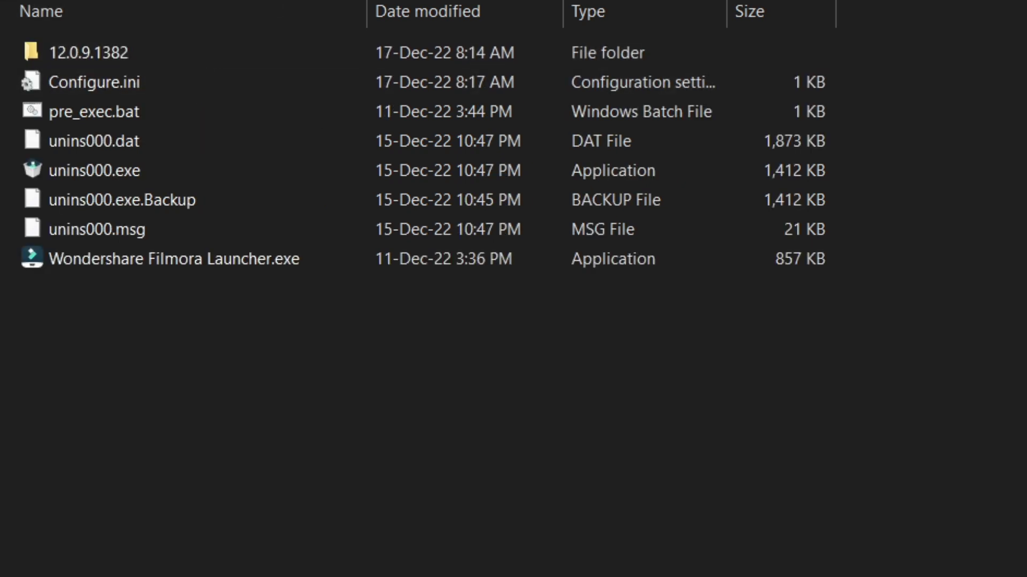
# Compare the Wondershare Filmora and Wondershare Filmora 11 folders, ending in the 11.8.0.1294 one
pyautogui.hotkey('alt', 'Left')
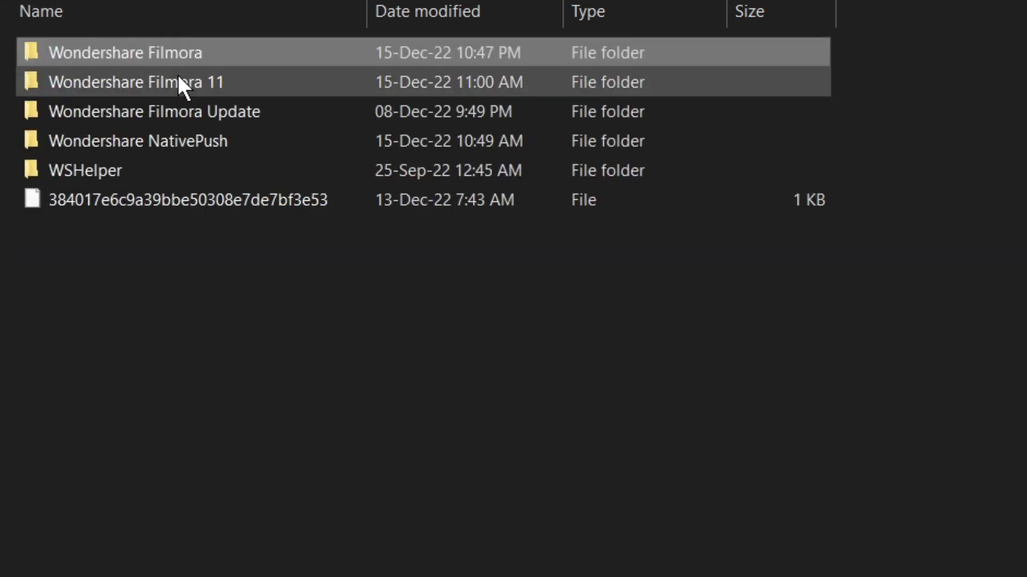
pyautogui.doubleClick(165, 82)
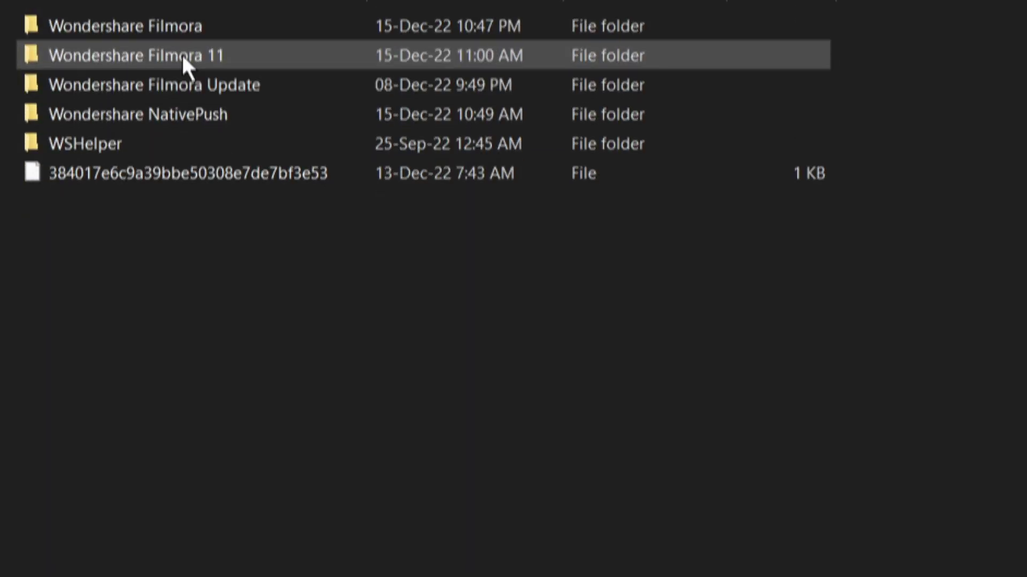
pyautogui.doubleClick(182, 33)
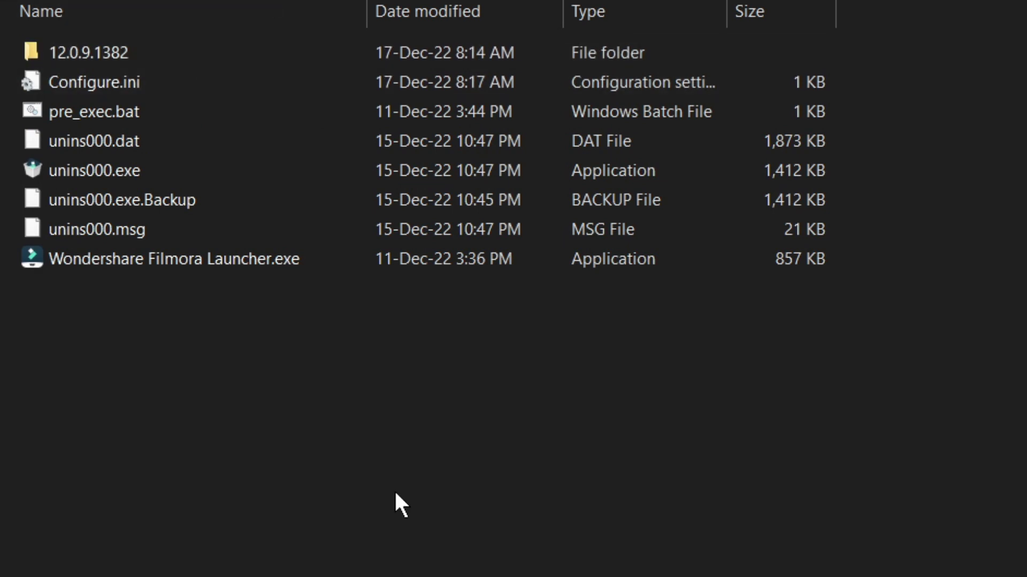
pyautogui.hotkey('alt', 'Left')
pyautogui.doubleClick(166, 82)
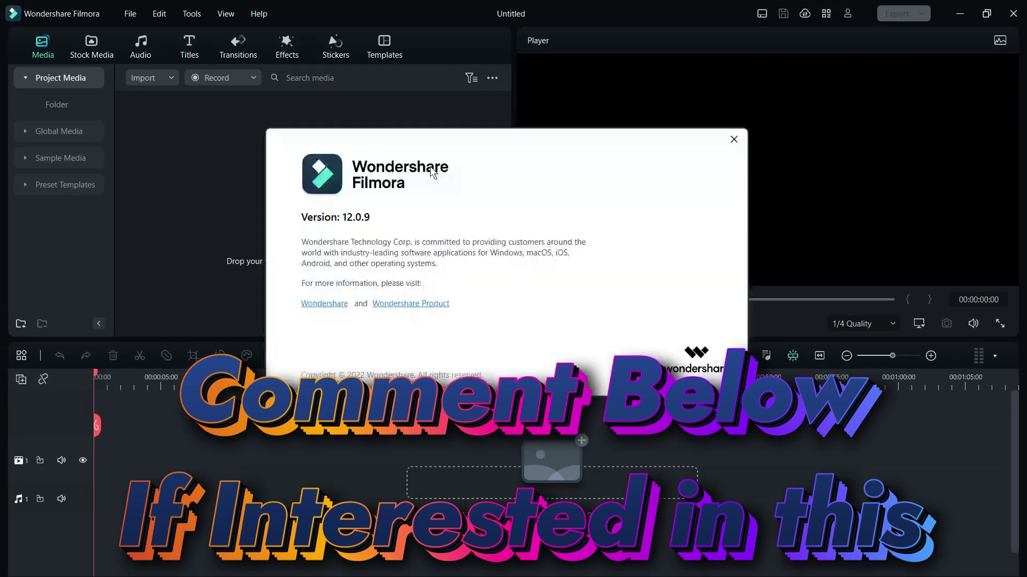
# Check the running Filmora version, then view the account plan expiring 2023/03/06
pyautogui.click(807, 145)
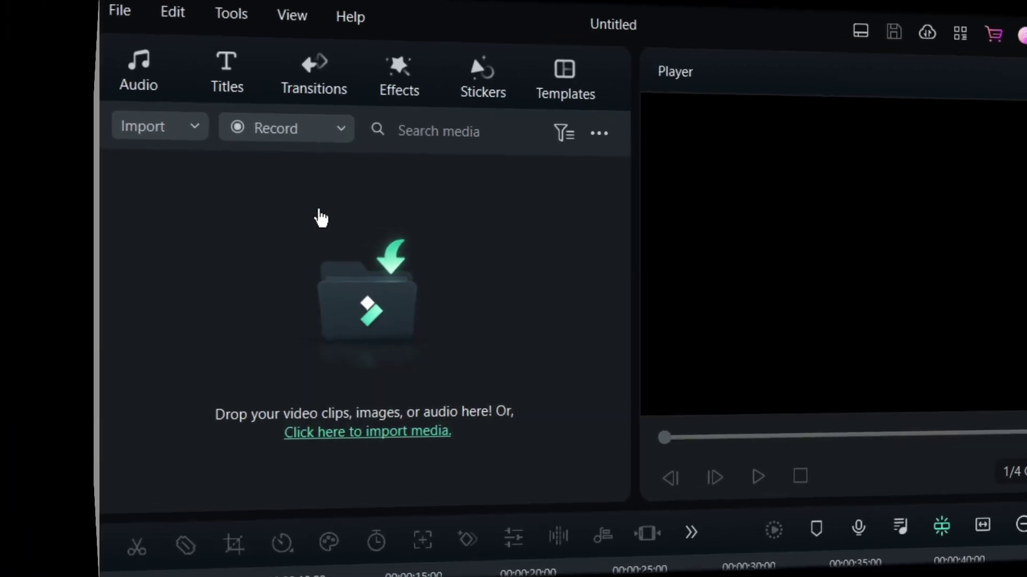
pyautogui.click(1023, 35)
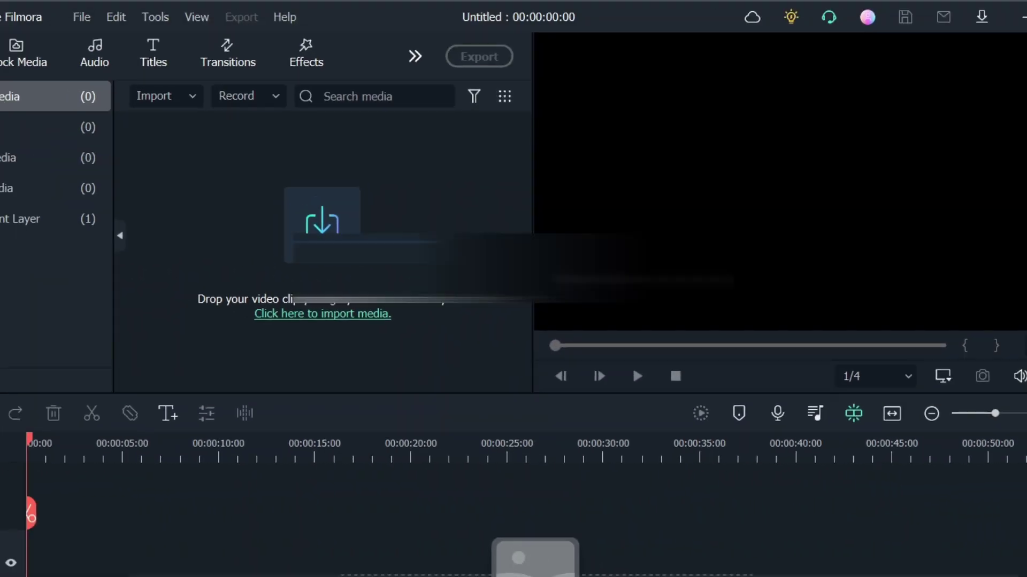
pyautogui.click(867, 18)
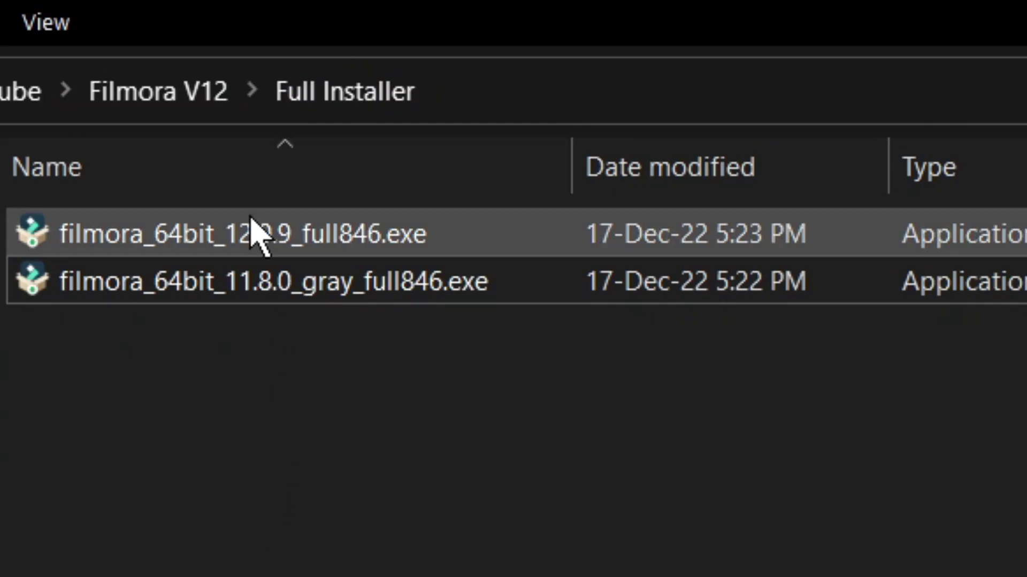
# Select the filmora_64bit_12.0.9_full846.exe installer in the Full Installer folder
pyautogui.click(254, 217)
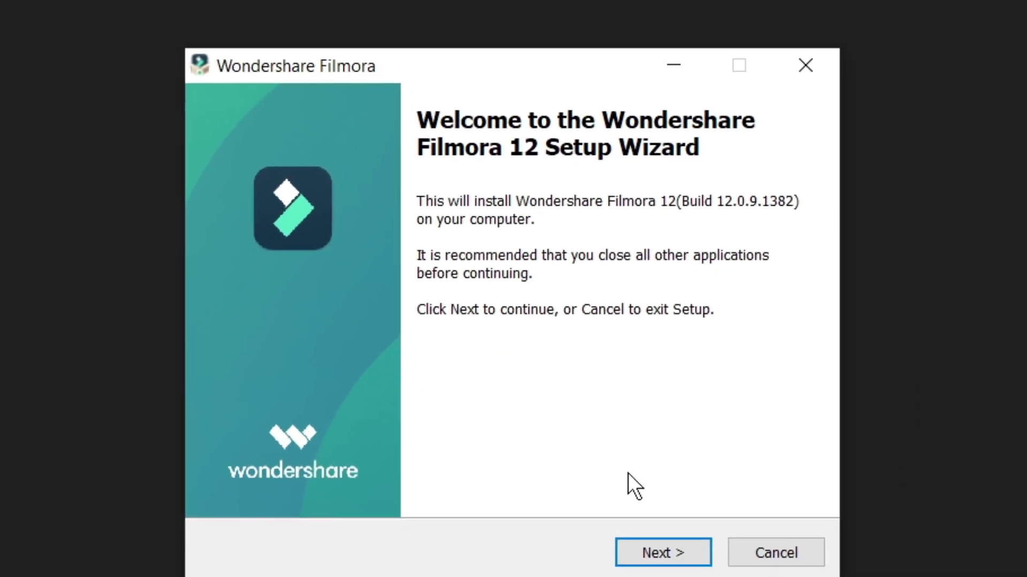
# Install Filmora 12.0.9 into the default folder after accepting the license, then check its version
pyautogui.click(647, 546)
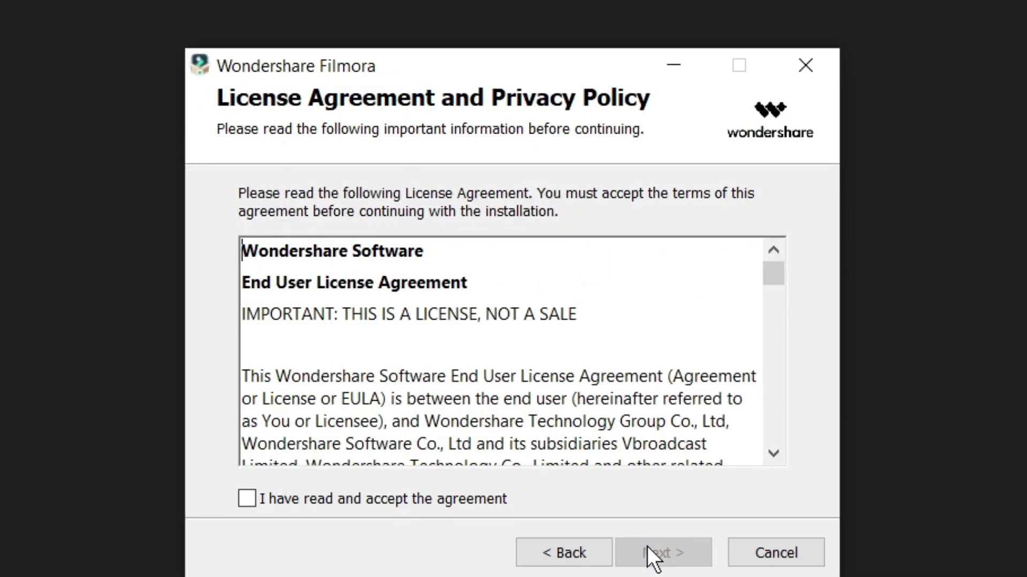
pyautogui.click(245, 498)
pyautogui.click(677, 556)
pyautogui.click(663, 553)
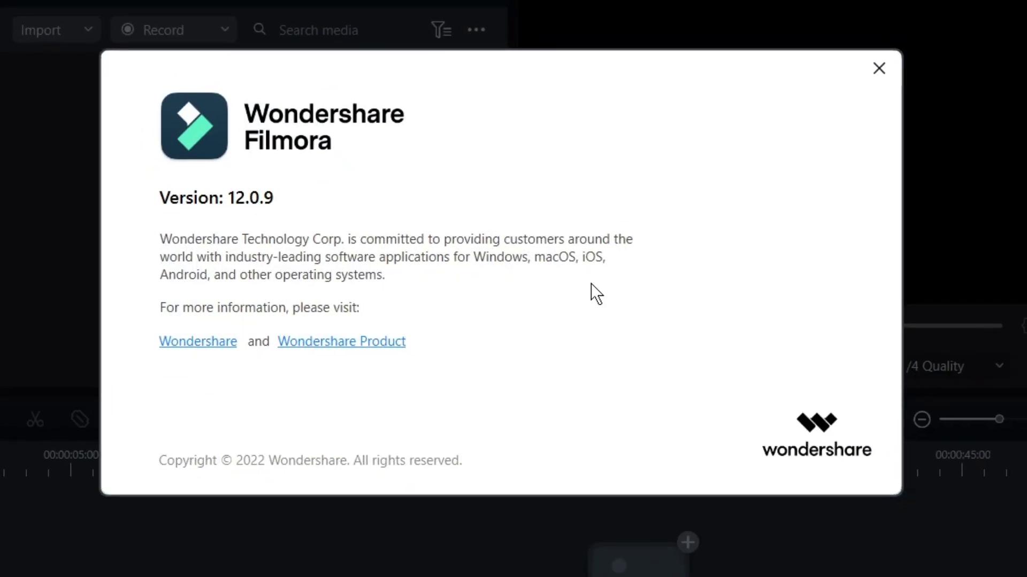
pyautogui.click(857, 82)
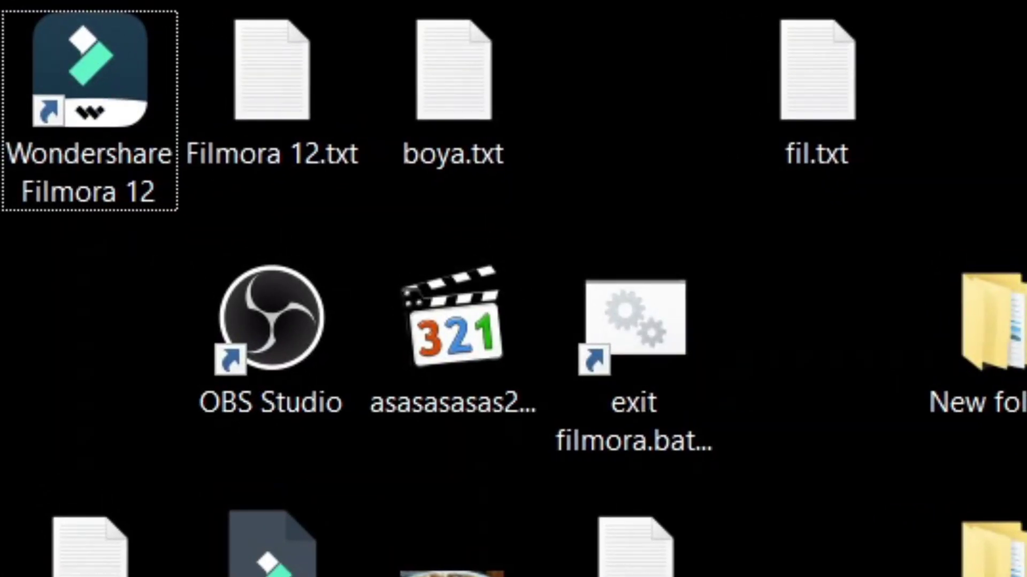
# Rename Filmora 12's install folder to 'Wondershare Filmora 12', then run the Filmora 11.8.0 installer
pyautogui.rightClick(80, 114)
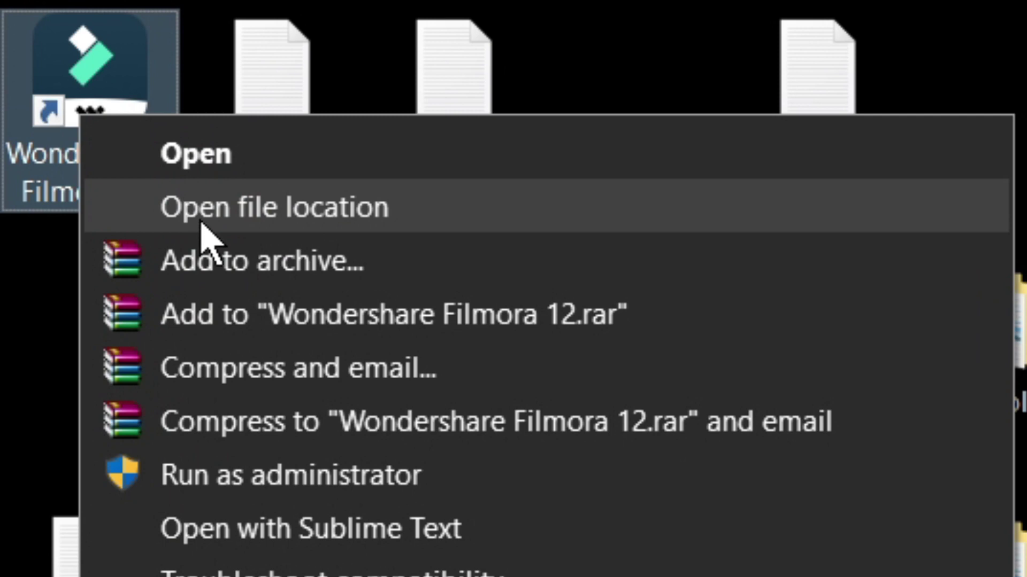
pyautogui.click(203, 225)
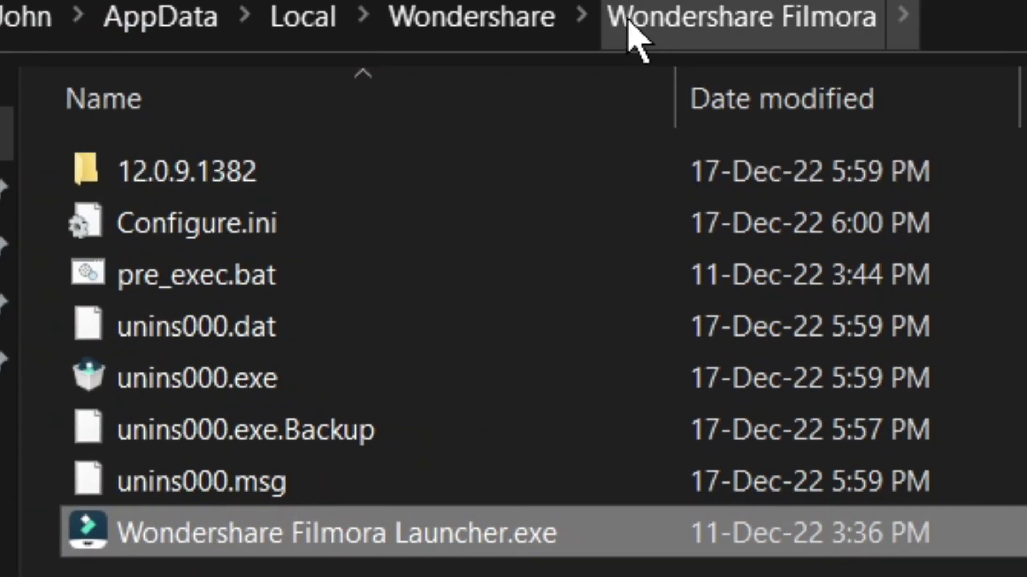
pyautogui.click(527, 22)
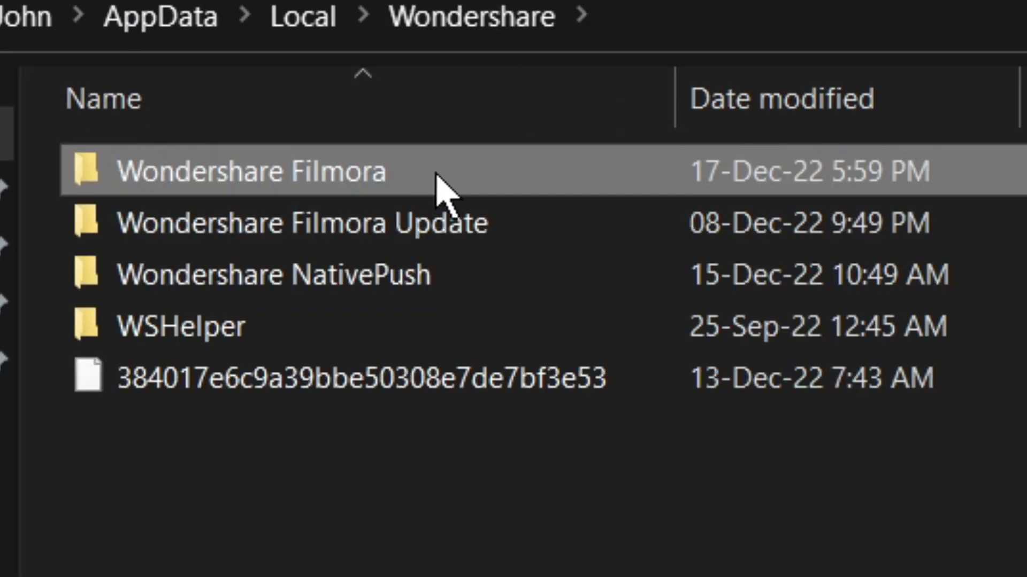
pyautogui.press('F2')
pyautogui.click(439, 174)
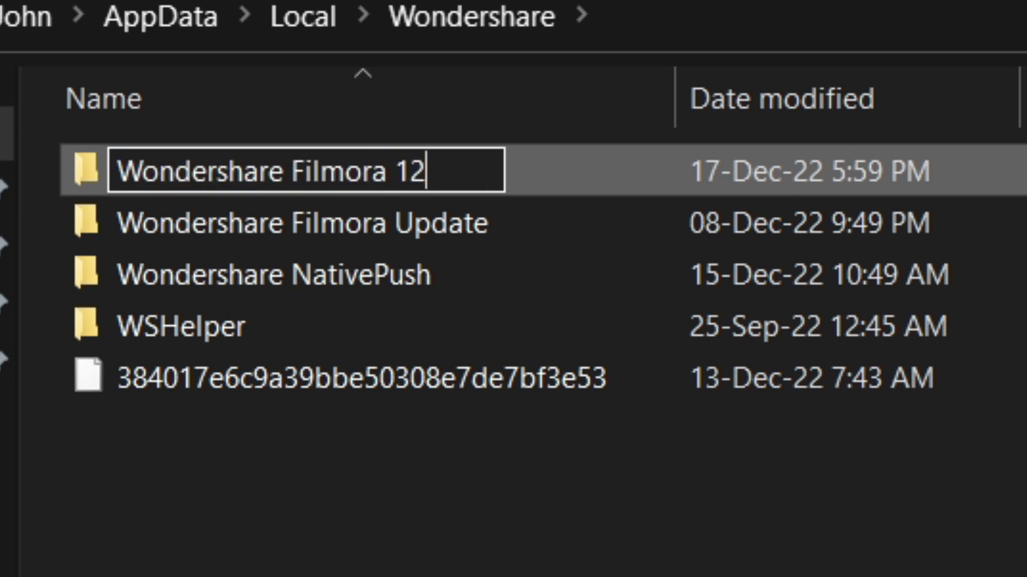
pyautogui.press('Return')
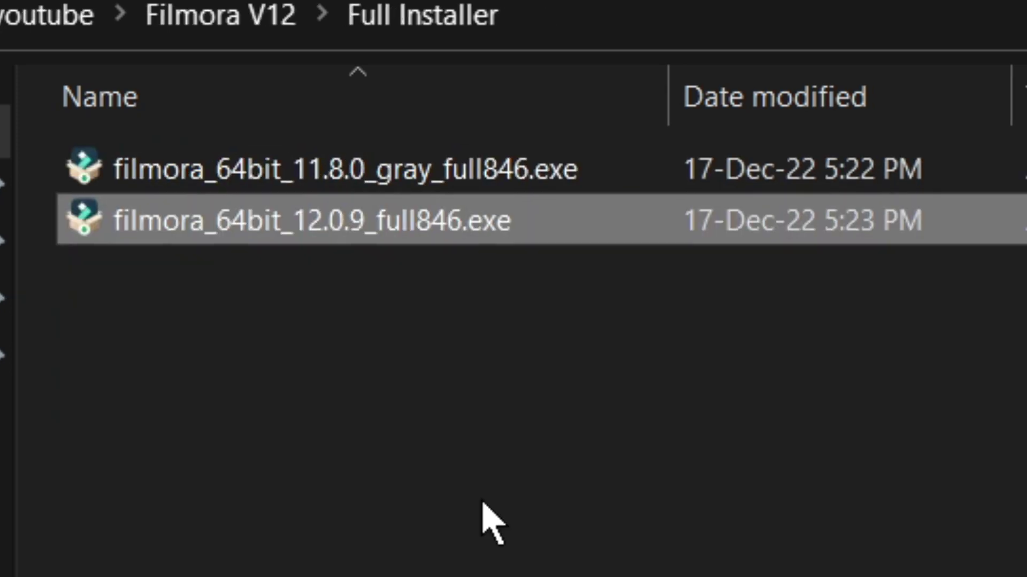
pyautogui.doubleClick(383, 172)
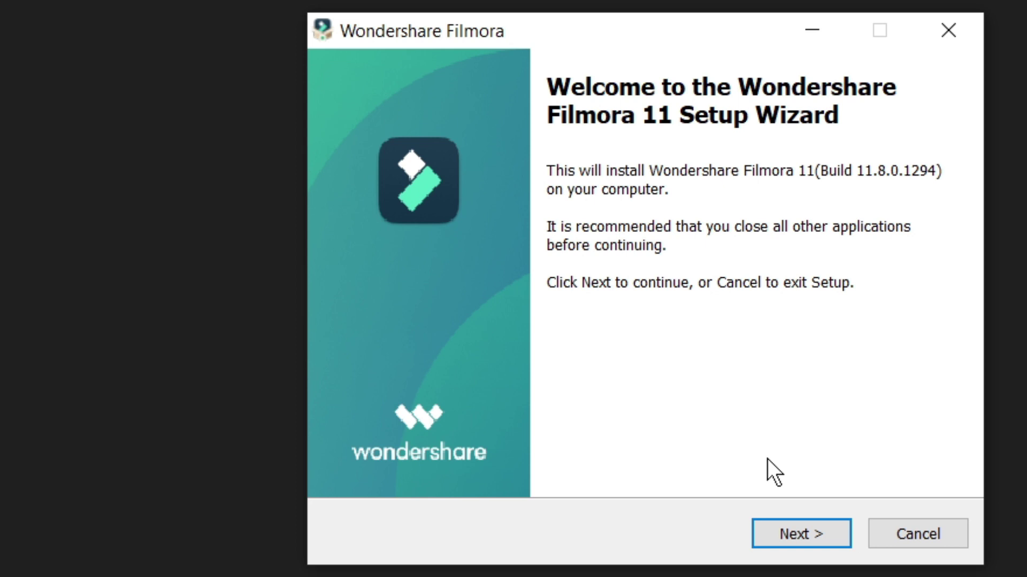
# Install Filmora 11 with the default language and folder, then launch it
pyautogui.press('Return')
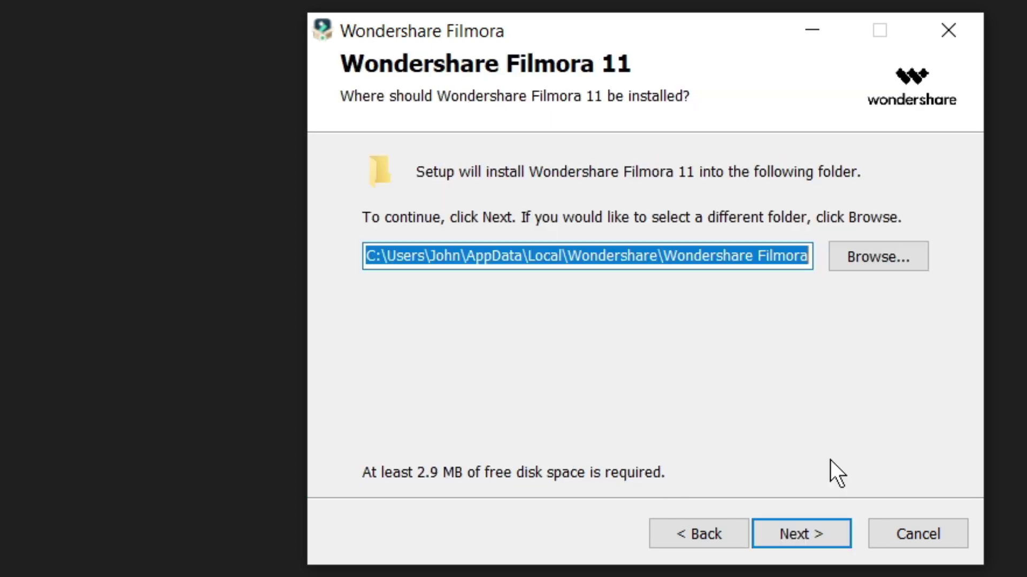
pyautogui.press('Return')
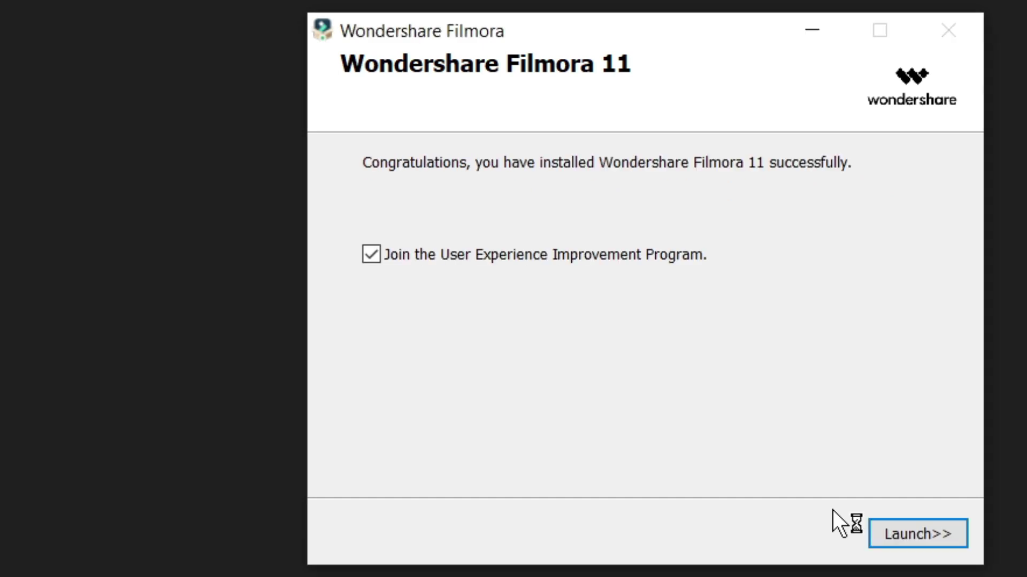
pyautogui.click(912, 534)
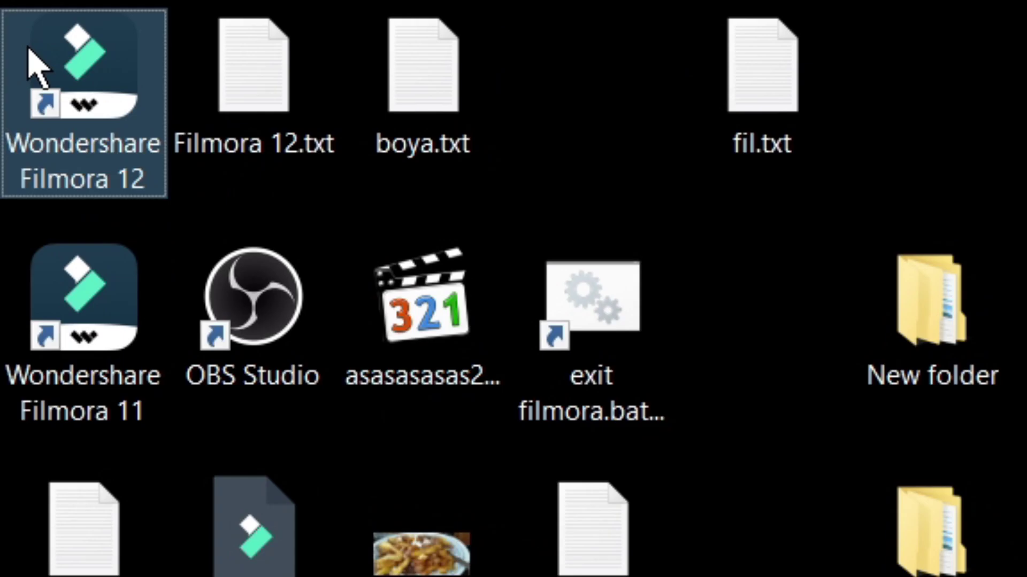
# Verify the Filmora 12 shortcut targets the Wondershare Filmora 12 folder, then launch Filmora 12
pyautogui.rightClick(29, 48)
pyautogui.click(179, 141)
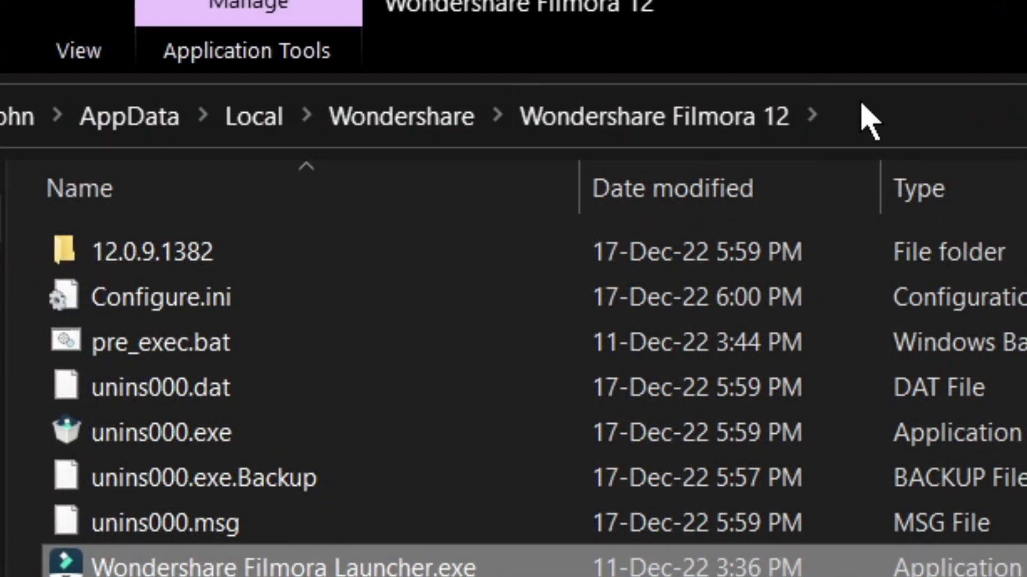
pyautogui.click(880, 115)
pyautogui.moveTo(879, 115); pyautogui.dragTo(415, 95)
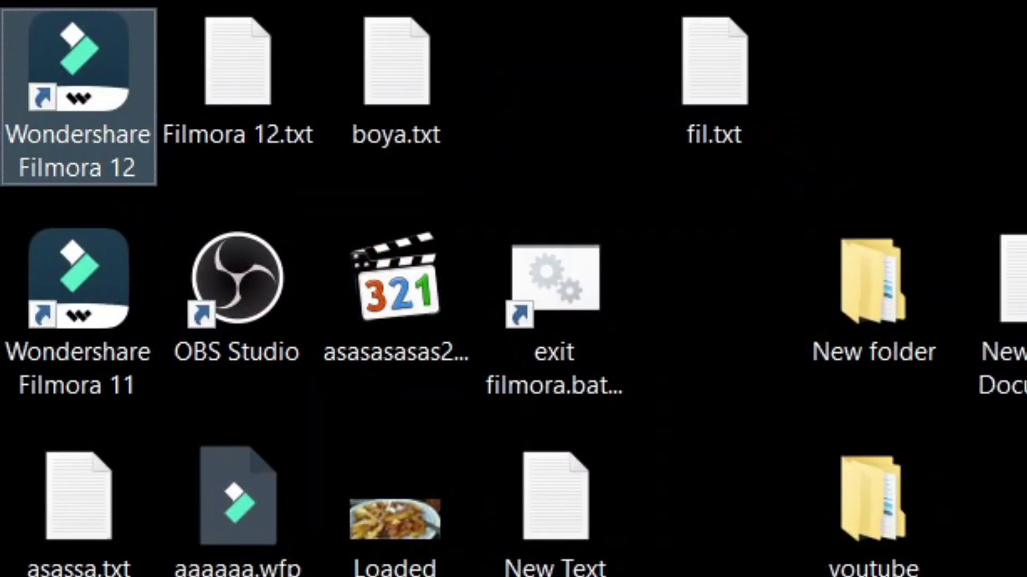
pyautogui.doubleClick(96, 142)
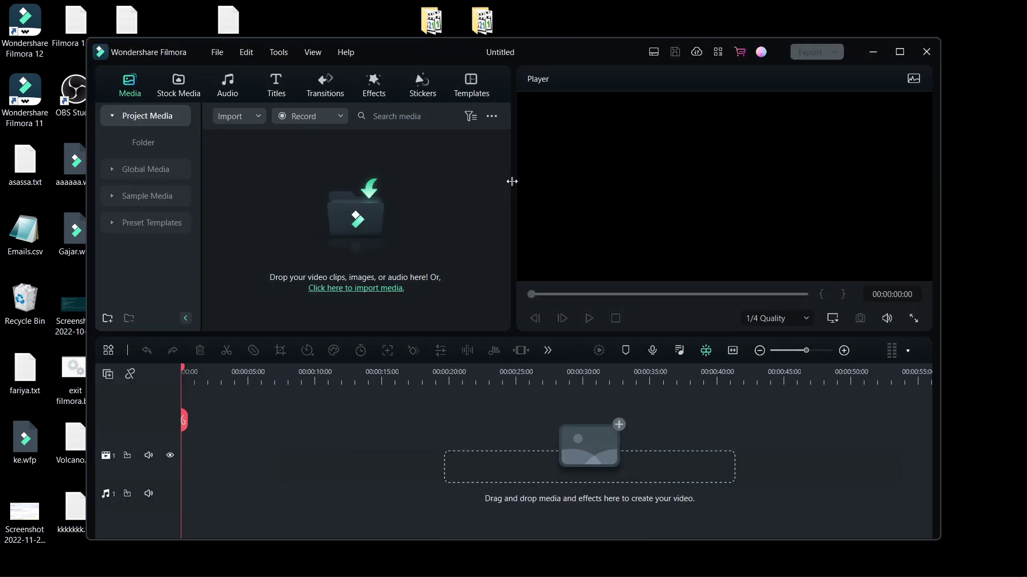
# Close Filmora 12 and confirm in Help > About that Filmora 11 is version 11.8.0
pyautogui.click(927, 52)
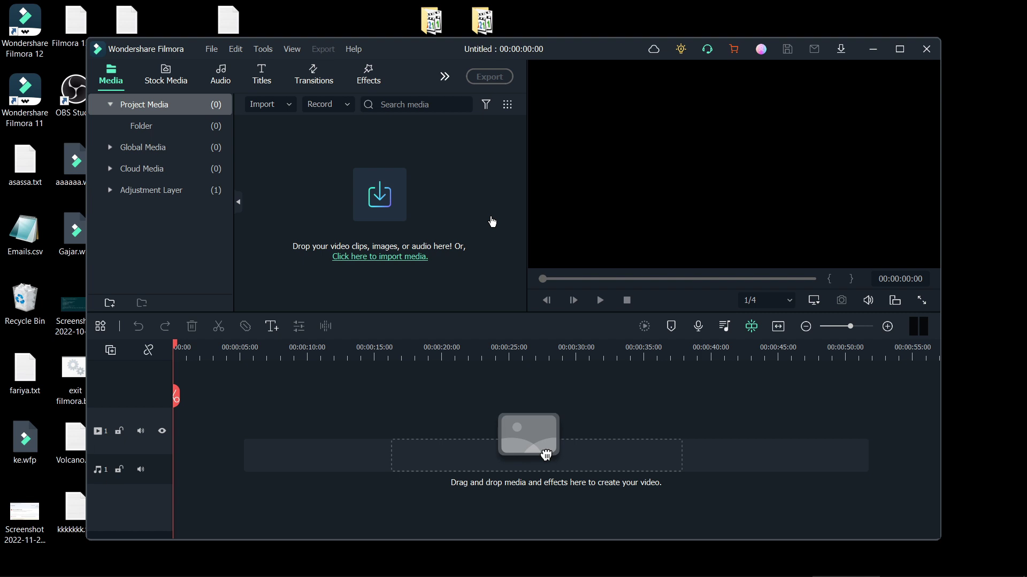
pyautogui.click(353, 48)
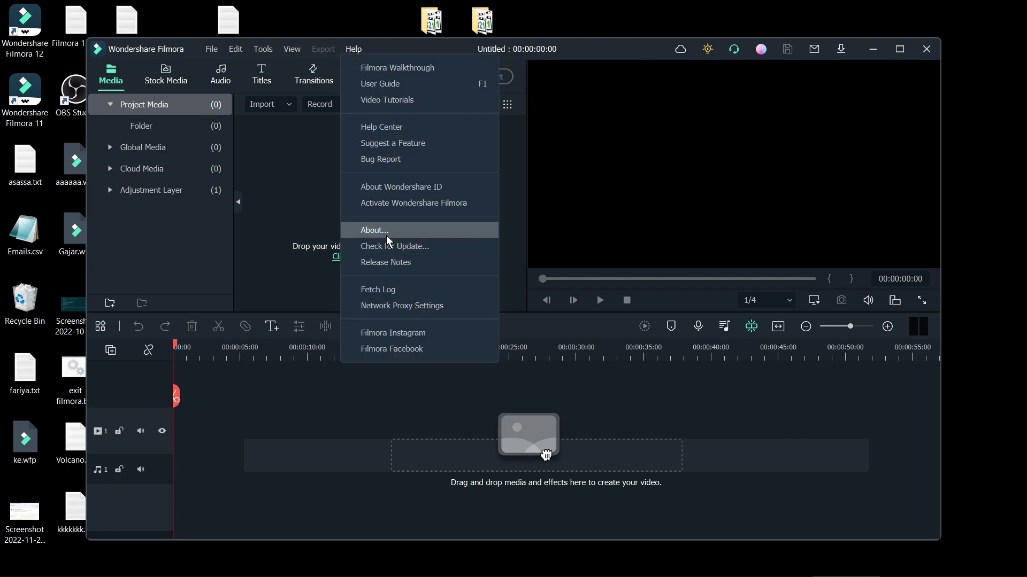
pyautogui.click(369, 245)
pyautogui.click(734, 140)
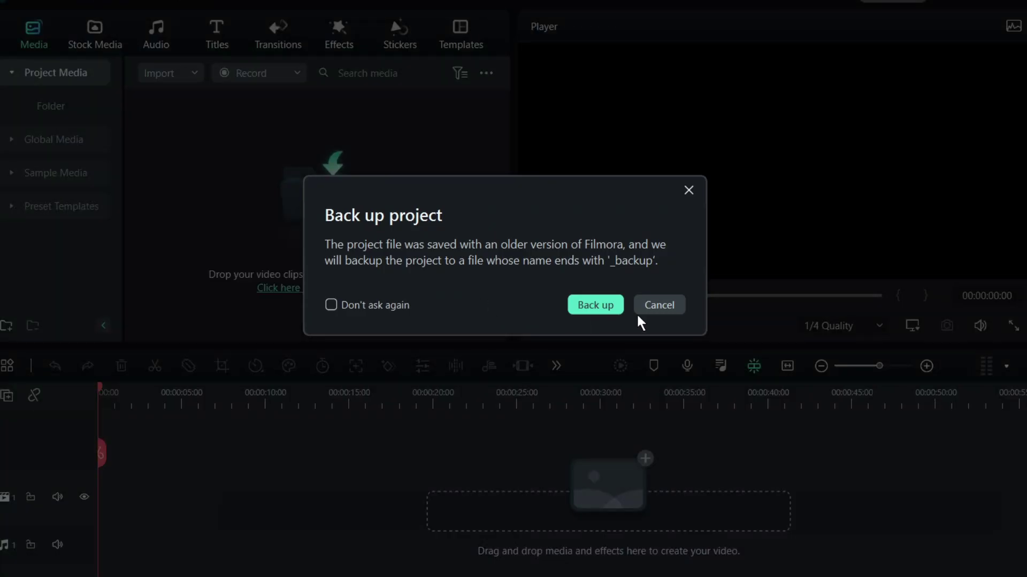
# Skip the backup and save the project to the desktop as Gajar Filmora 12.wfp
pyautogui.click(655, 305)
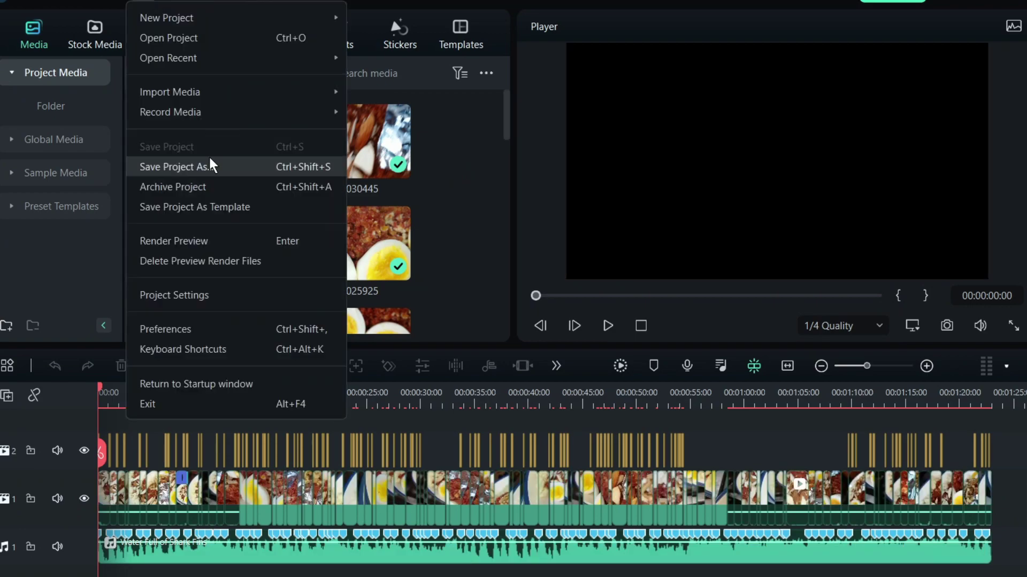
pyautogui.click(203, 165)
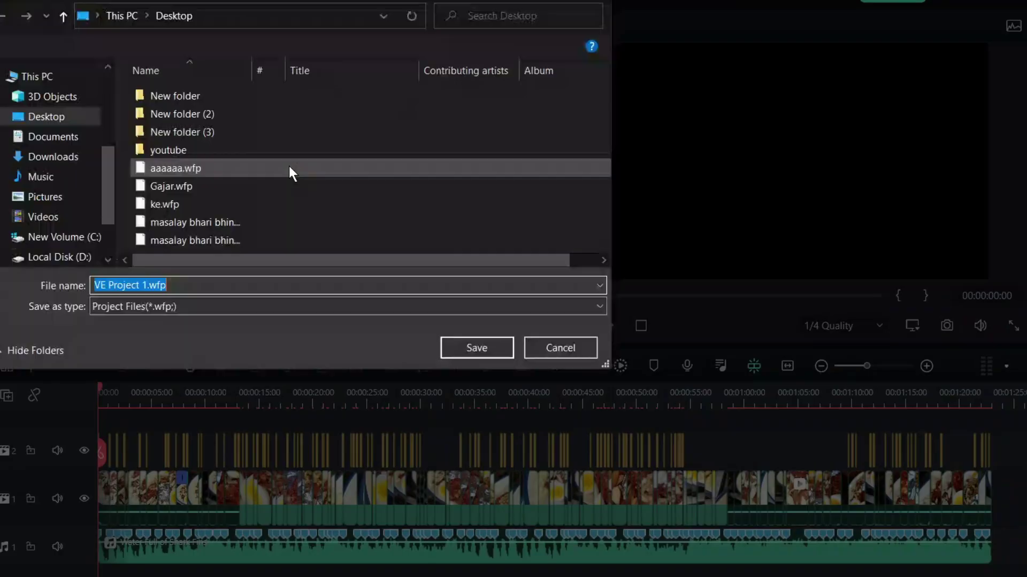
pyautogui.write('G')
pyautogui.press('Return')
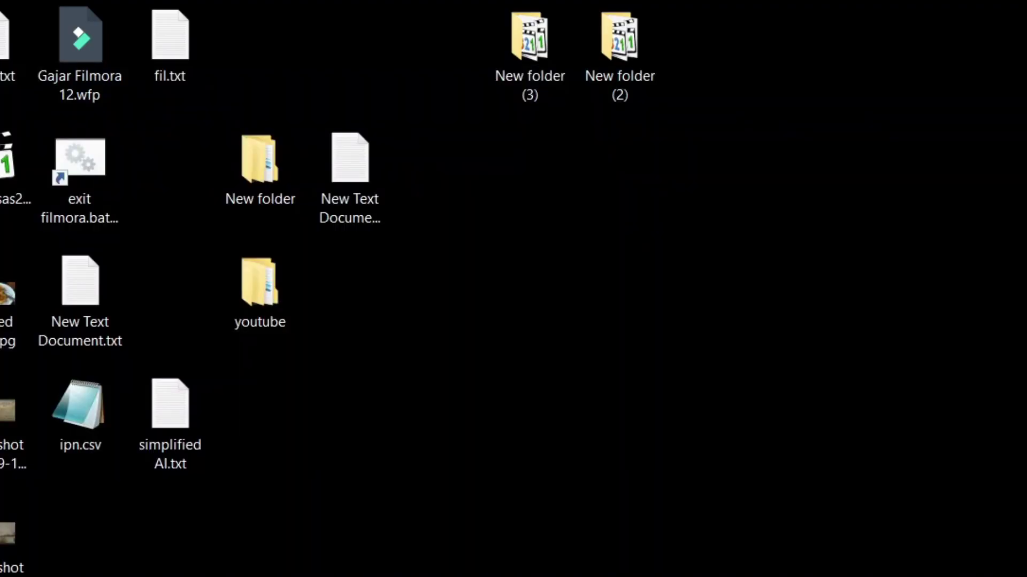
# Open Gajar Filmora 12.wfp with Wondershare Filmora 11
pyautogui.rightClick(80, 63)
pyautogui.moveTo(374, 213)
pyautogui.click(588, 243)
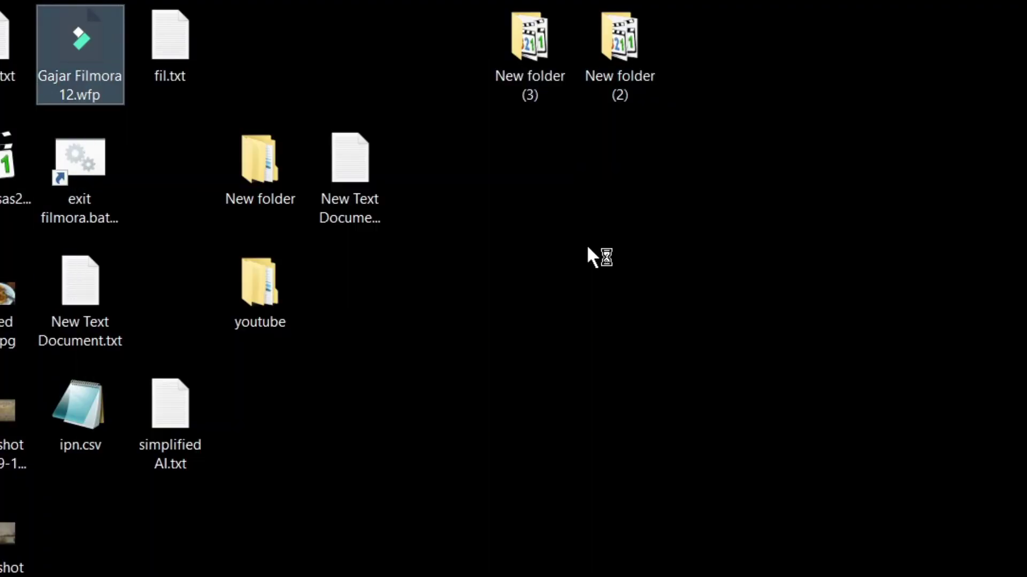